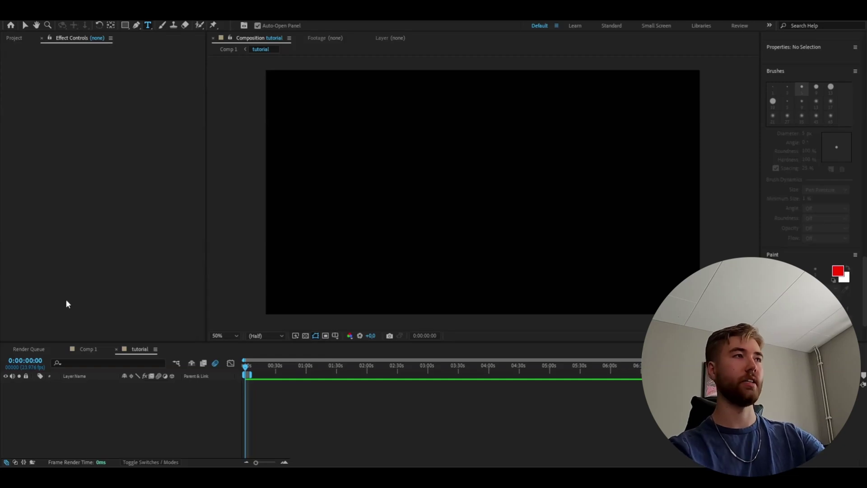
Step: Create a 'PARTICLE' text layer and centre it horizontally in the composition
left_click(411, 205)
type("par")
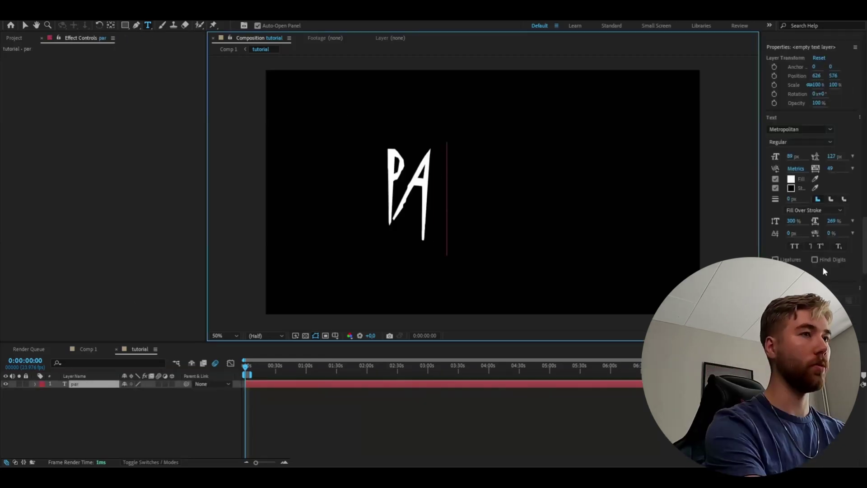
type("ticle")
key("ctrl+a")
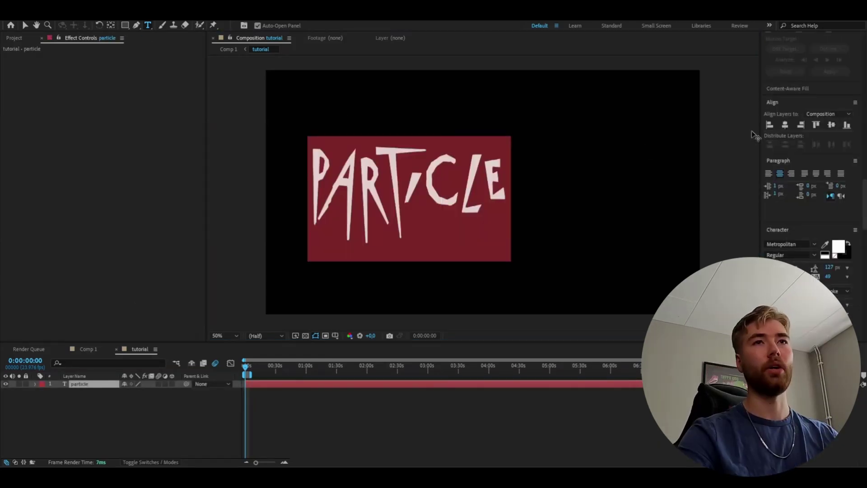
left_click(784, 125)
double_click(413, 194)
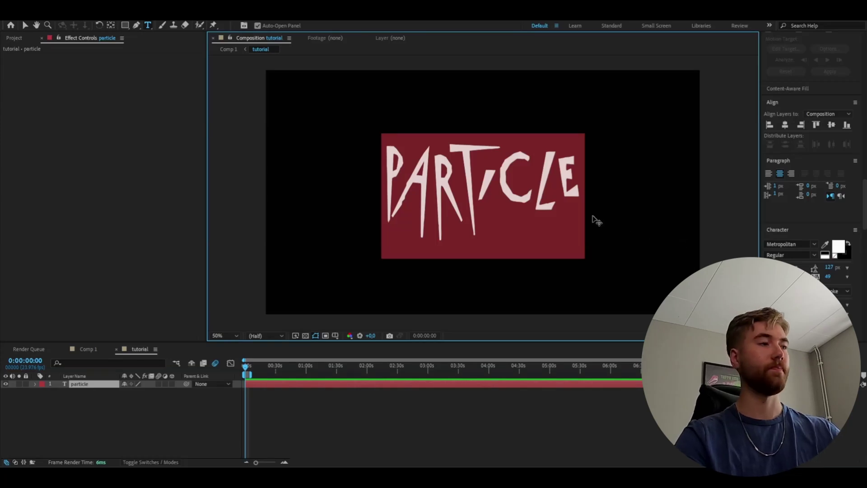
left_click(429, 383)
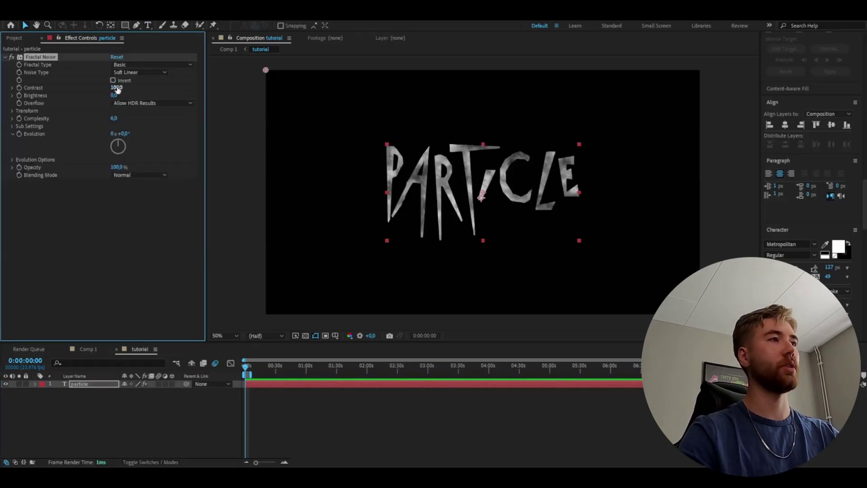
Step: Raise Fractal Noise Contrast to 205 and drive Evolution with the expression time*150
left_click_drag(117, 89, 165, 87)
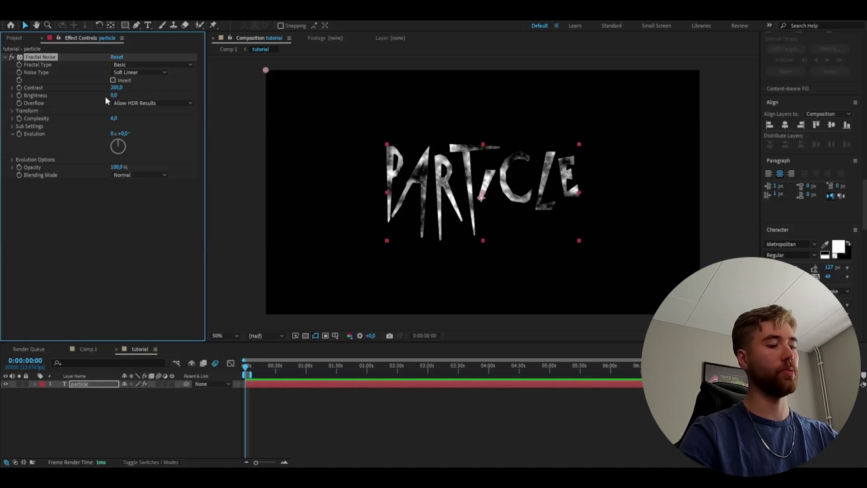
left_click(19, 134, "alt")
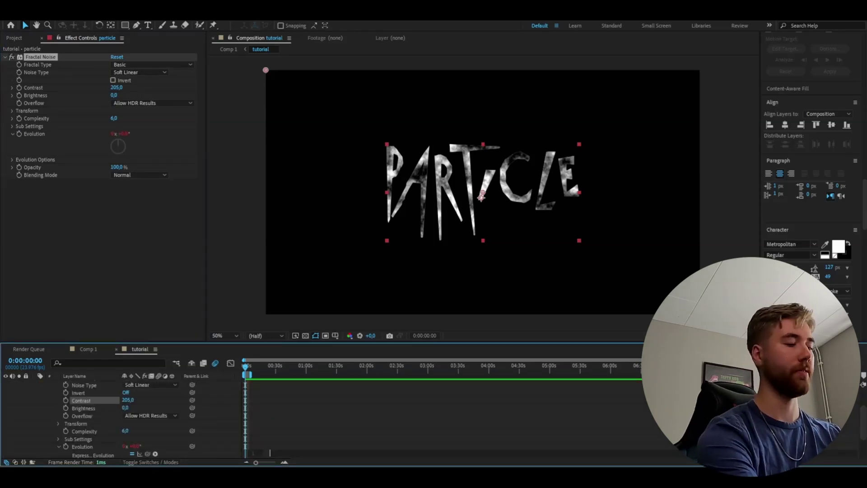
type("time*")
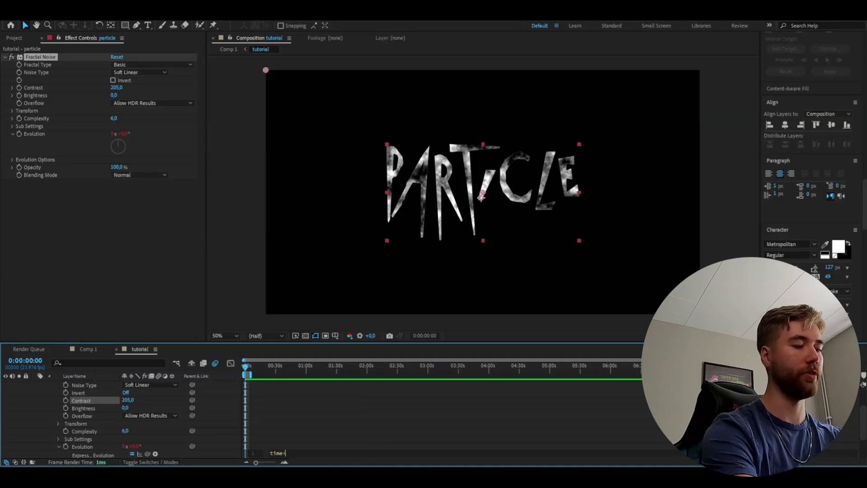
type("150")
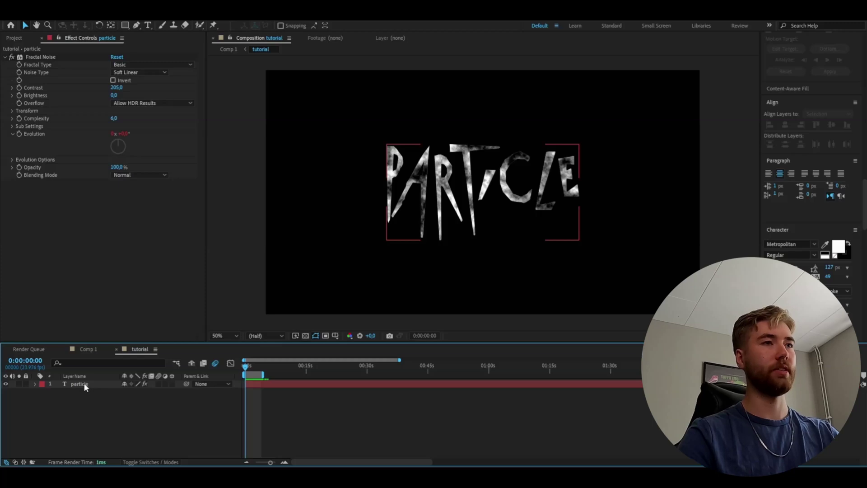
Step: Pre-compose the title layer and set Turbulent Displace Size to 300
right_click(84, 383)
left_click(97, 348)
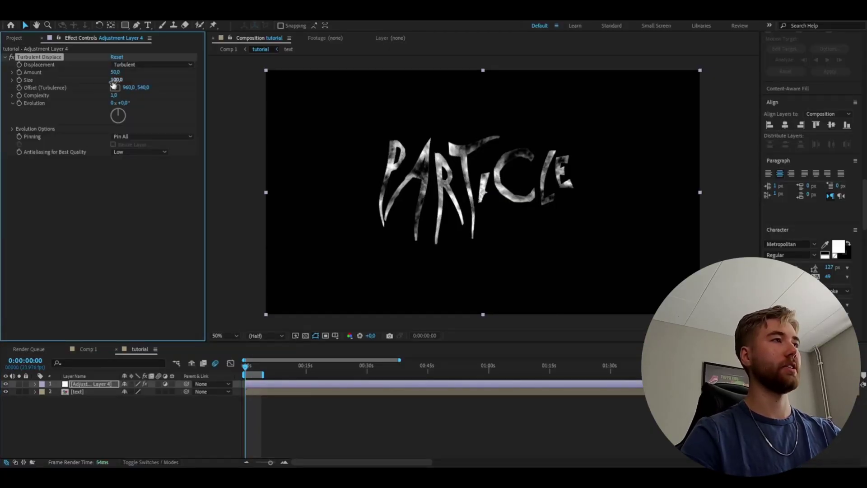
left_click(115, 79)
type("300")
key("Return")
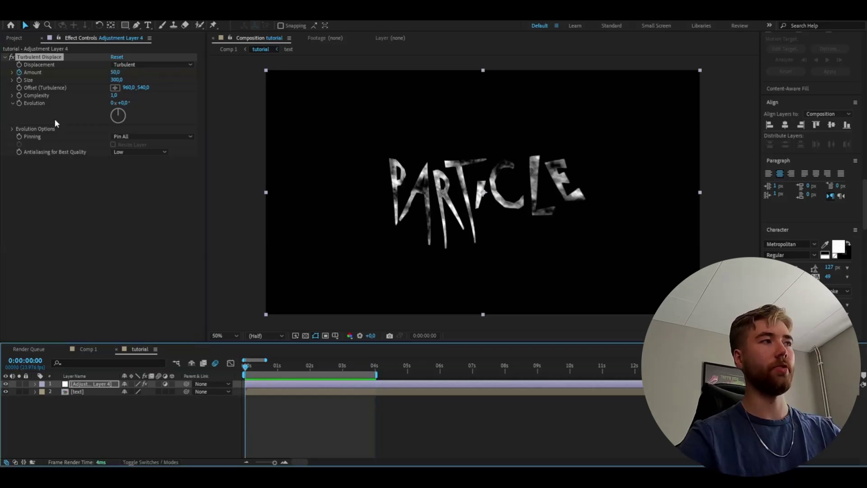
Step: Keyframe Turbulent Displace so Amount drops 50→0 and Evolution turns 0→1x by 4 seconds
left_click(18, 102)
left_click(374, 366)
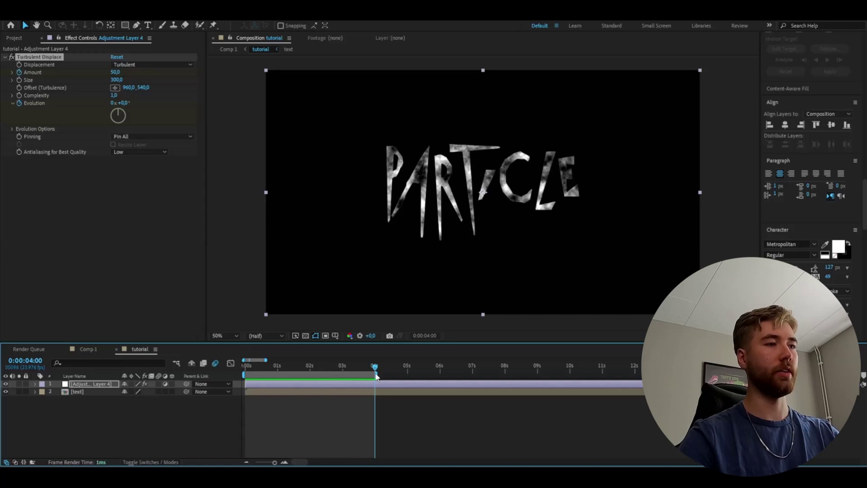
left_click_drag(118, 118, 123, 146)
left_click_drag(101, 106, 117, 99)
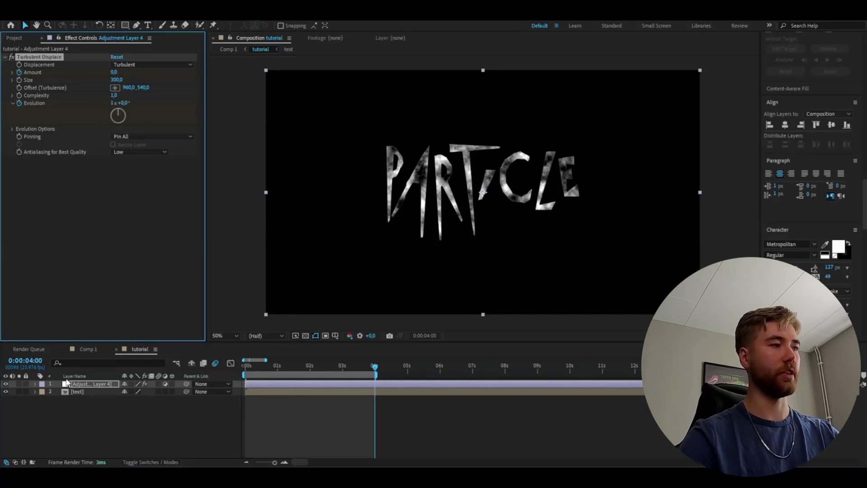
Step: Ease the turb layer's Amount keyframes in the speed graph
left_click(35, 384)
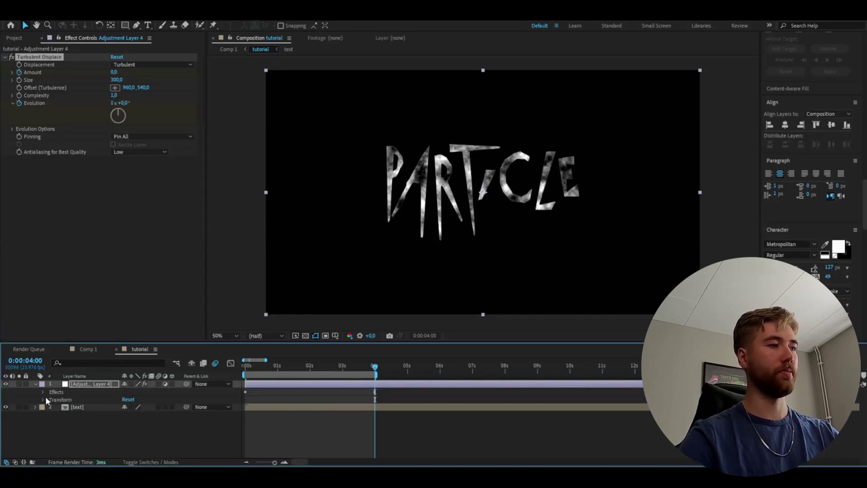
left_click(42, 392, "alt")
scroll(396, 401, "down", 1)
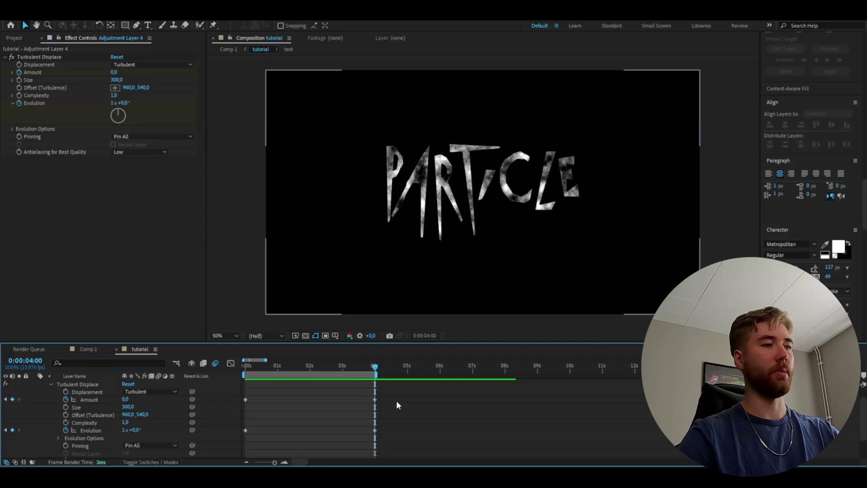
left_click_drag(396, 399, 233, 368)
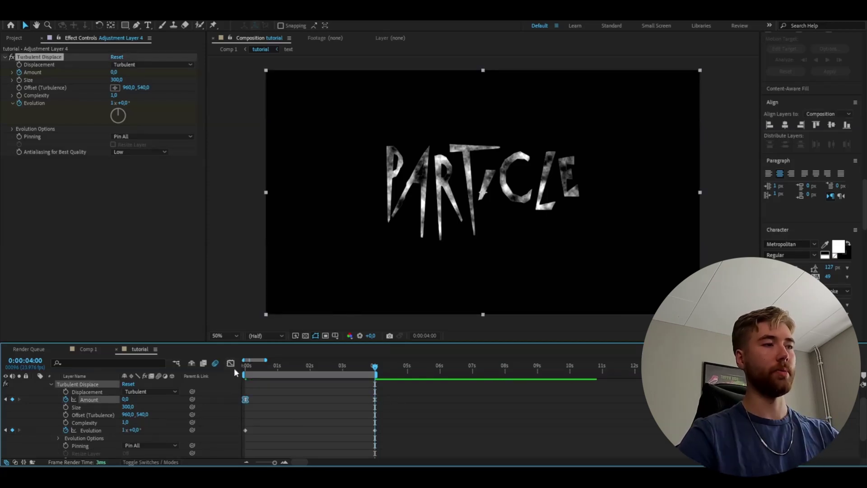
left_click(231, 363)
left_click(242, 371)
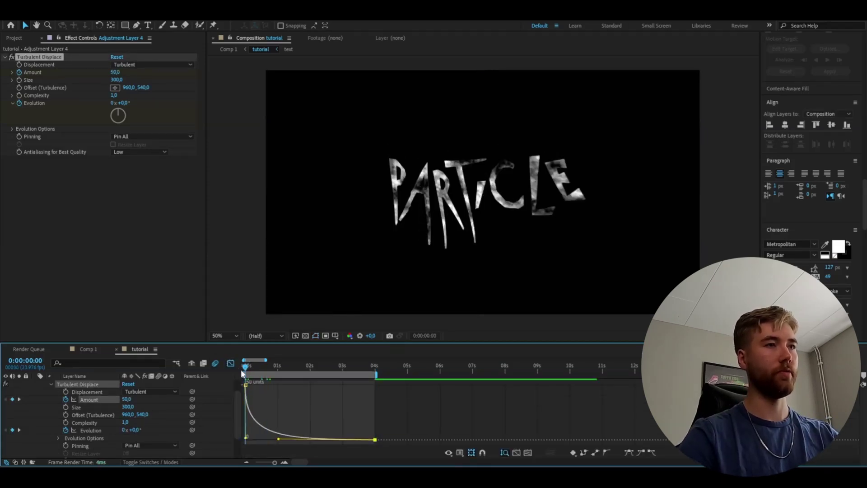
left_click(230, 363)
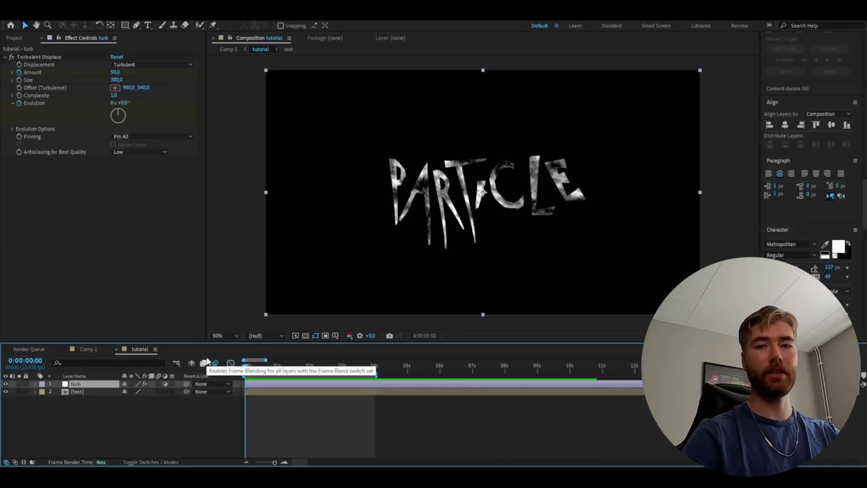
Step: Set CC Ball Action Grid Spacing 0, Ball Size 75 and Scatter 1
key("ctrl+a")
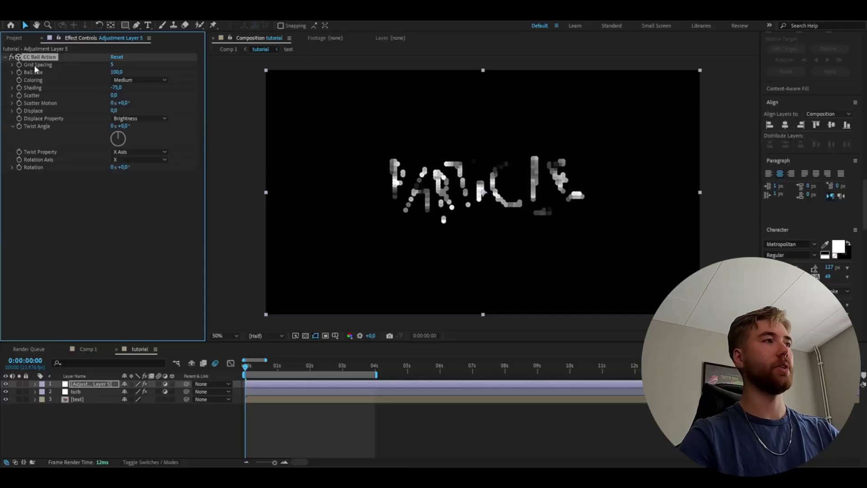
type("0")
key("Tab")
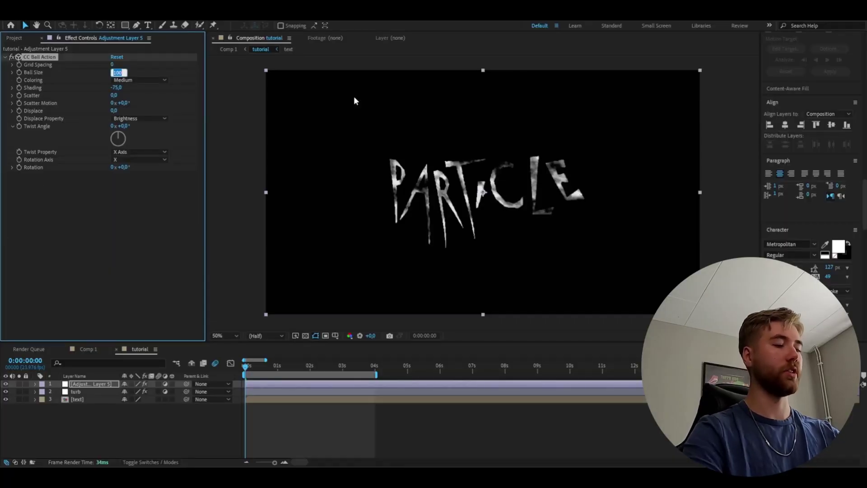
type("75")
key("Return")
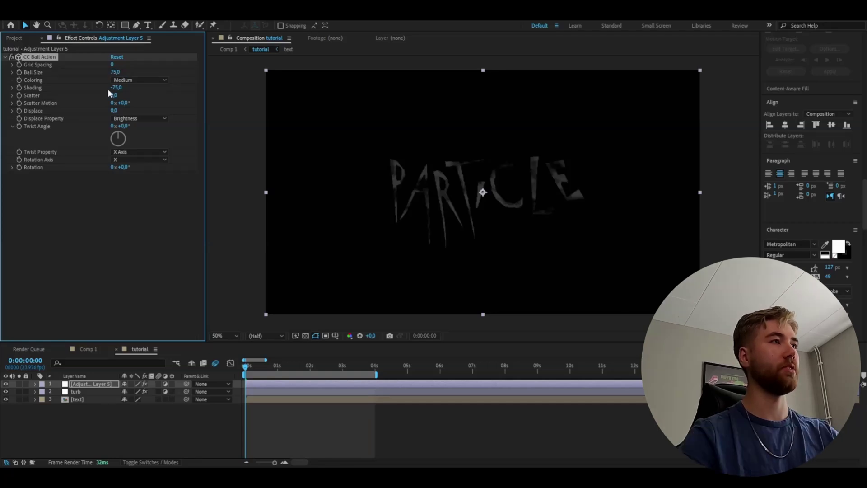
left_click(113, 95)
type("1")
key("Return")
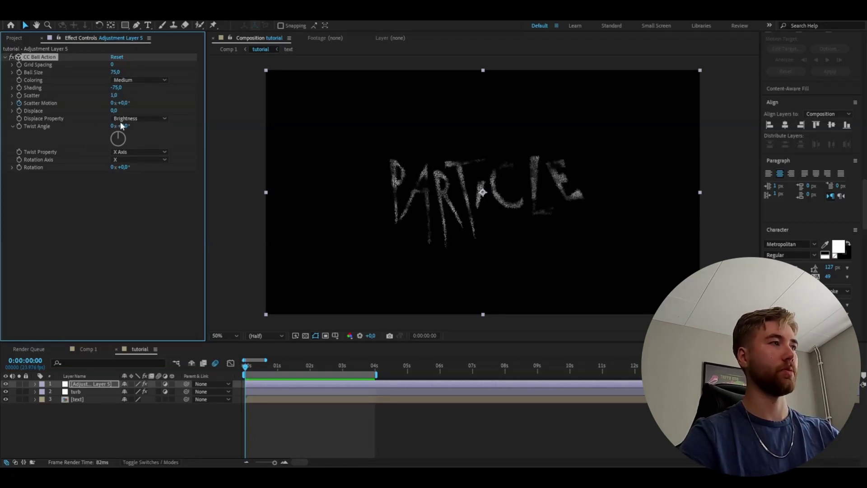
Step: Keyframe CC Ball Action Displace from 750 at the start to 0 at 4 seconds, then preview
left_click(374, 365)
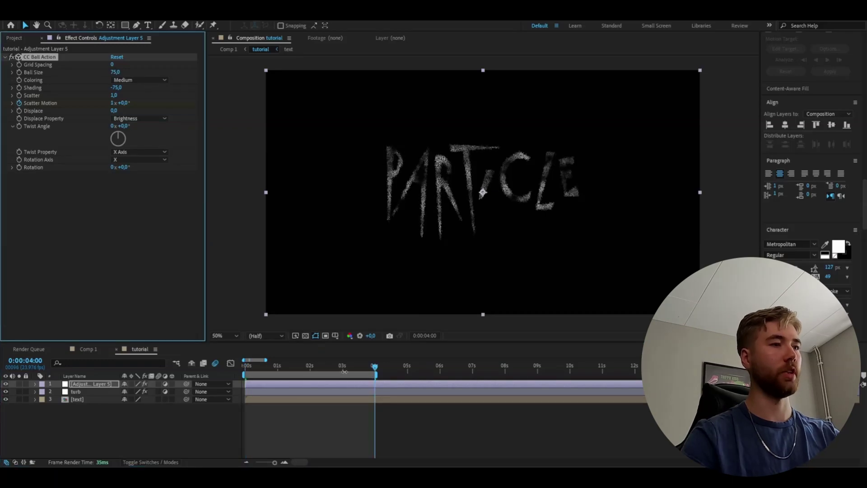
left_click(246, 365)
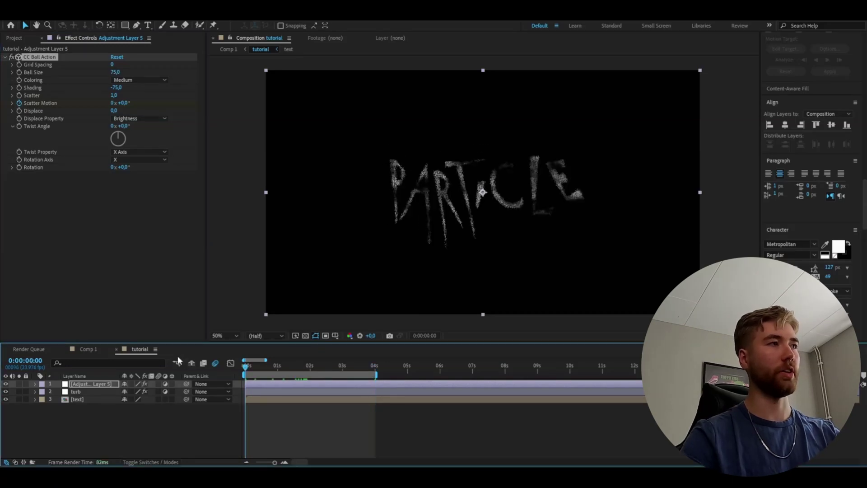
left_click(19, 111)
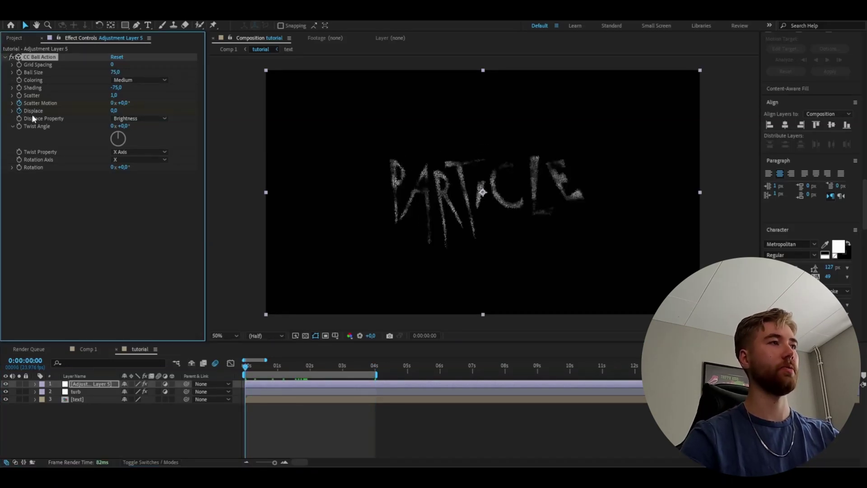
left_click(114, 110)
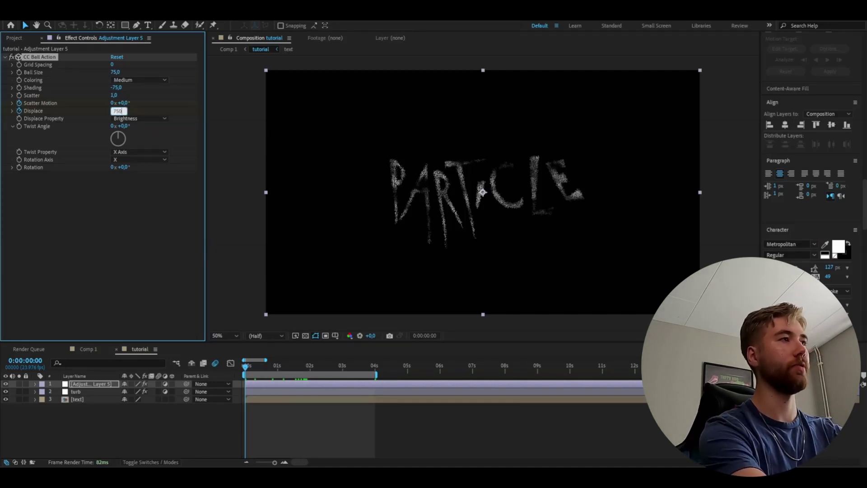
type("750")
key("Return")
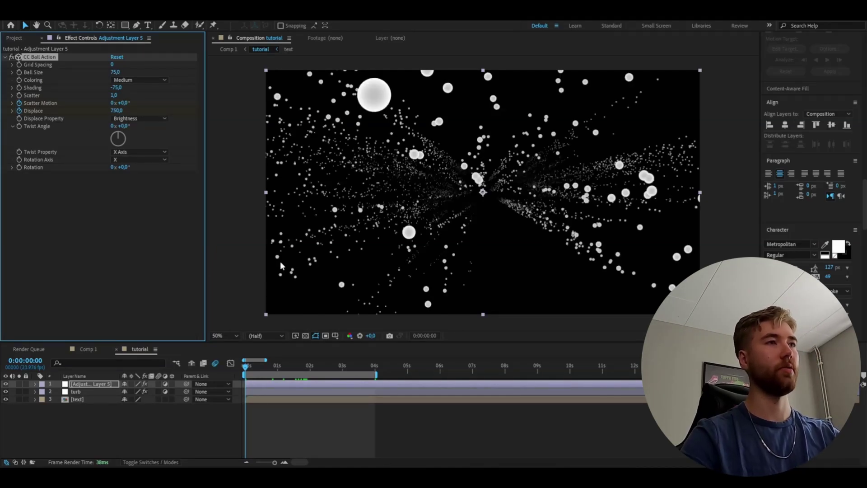
left_click(358, 367)
left_click(376, 377)
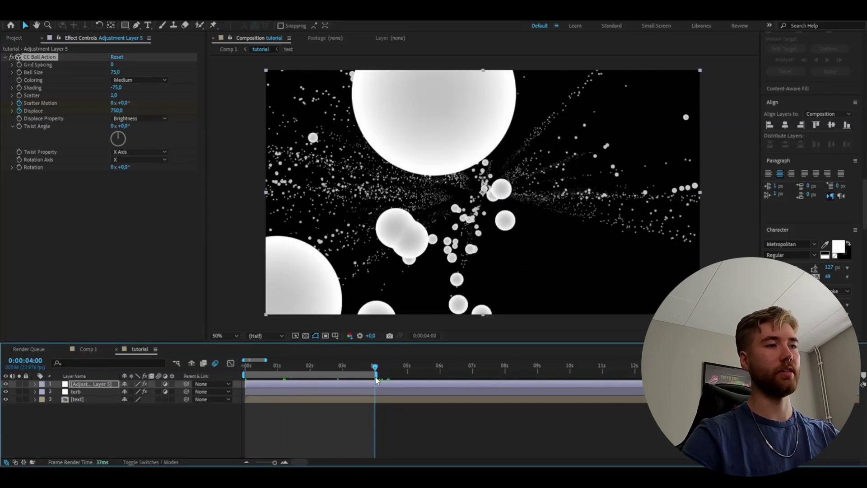
key("space")
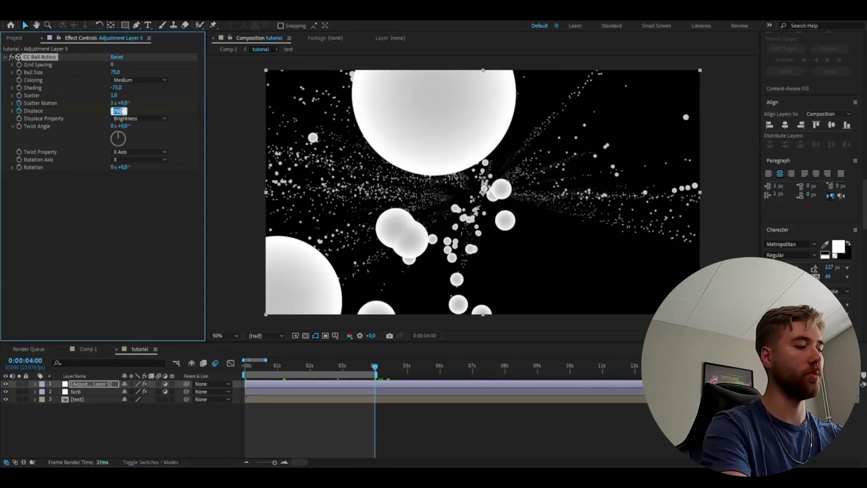
Step: Apply Easy Ease to the Scatter Motion and Displace keyframes
left_click(35, 384)
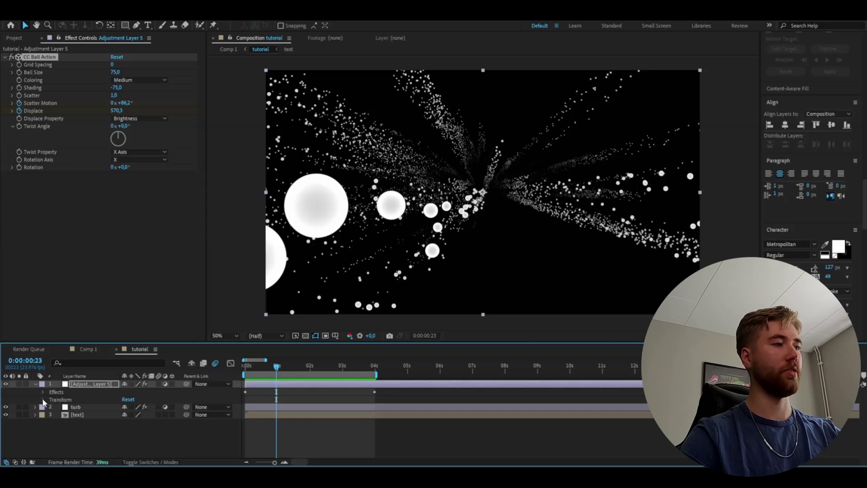
left_click(42, 392)
left_click(51, 399)
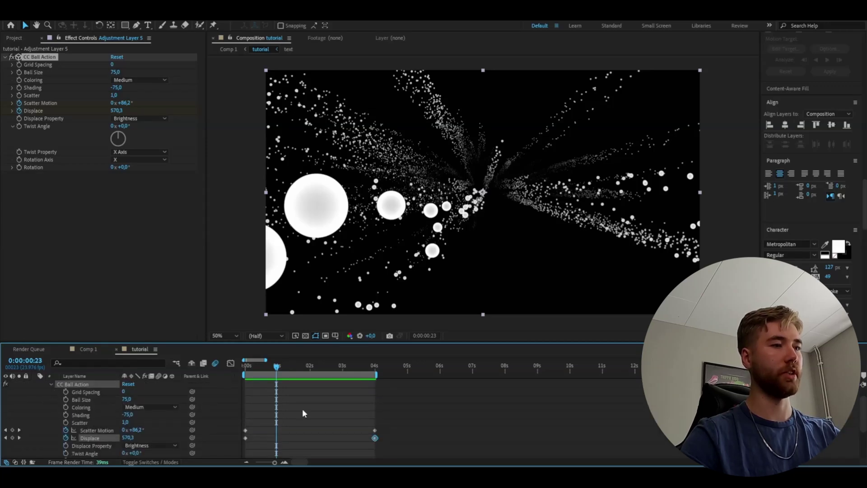
left_click(389, 426)
left_click_drag(385, 428, 239, 436)
key("F9")
left_click(274, 432)
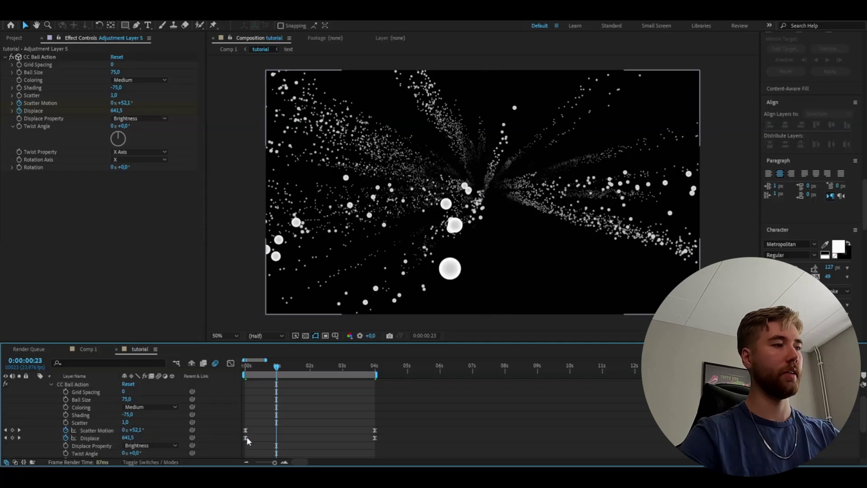
Step: Give Displace a steep ease-out in the speed graph and preview the particles forming PARTICLE
left_click(245, 438)
left_click(231, 363)
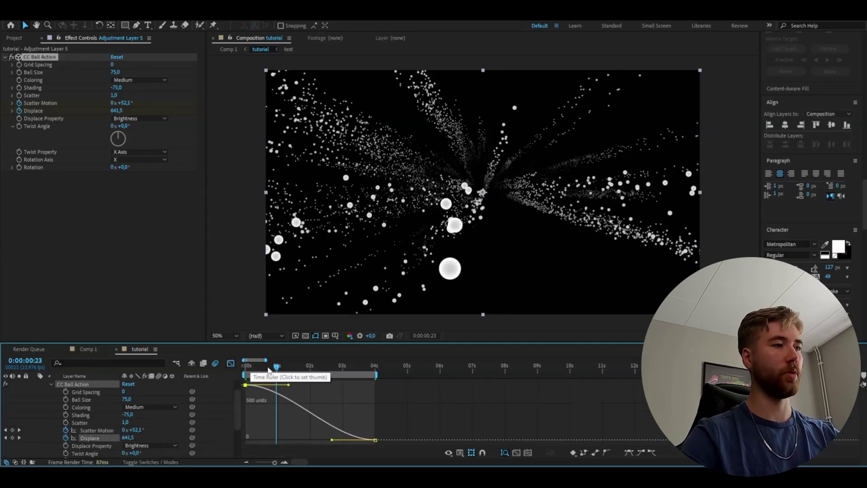
left_click_drag(291, 398, 270, 438)
key("Home")
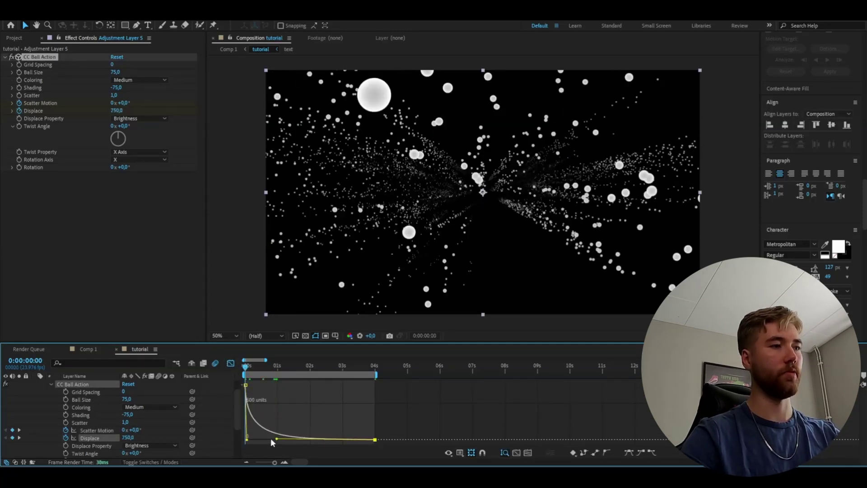
key("space")
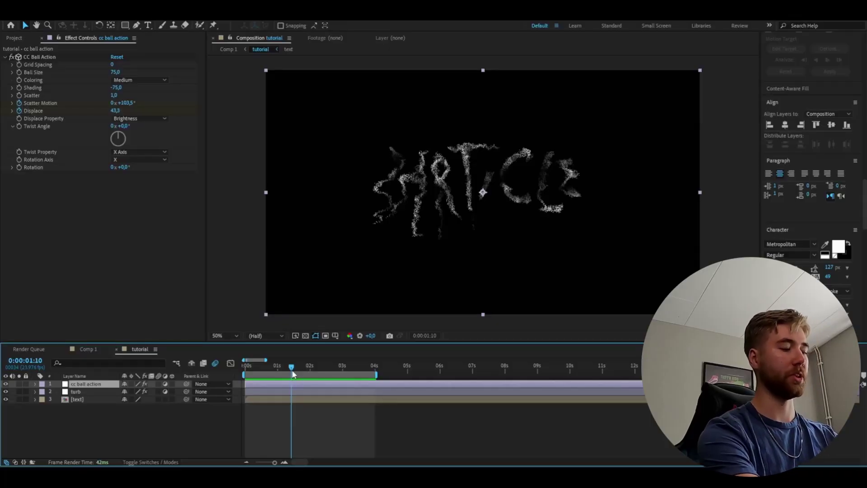
Step: Add an adjustment layer with Glow at Threshold 0 and Intensity 0,7
key("ctrl+alt+y")
key("Home")
key("ctrl+space")
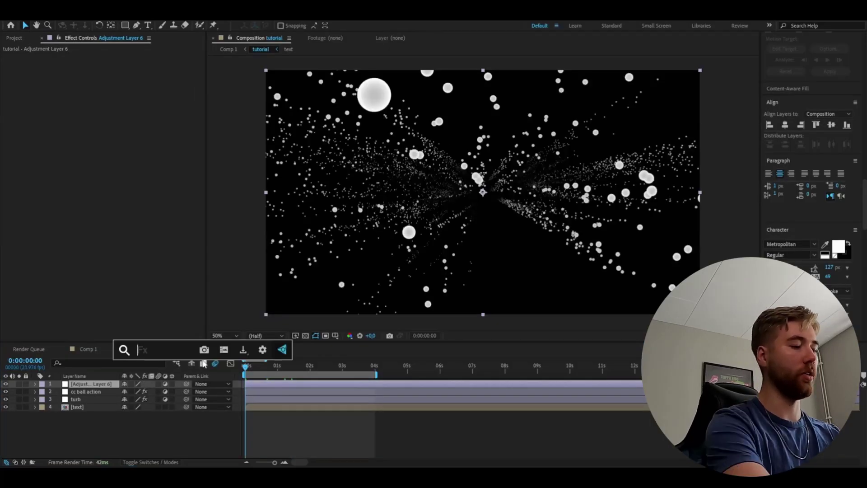
type("glow")
key("Return")
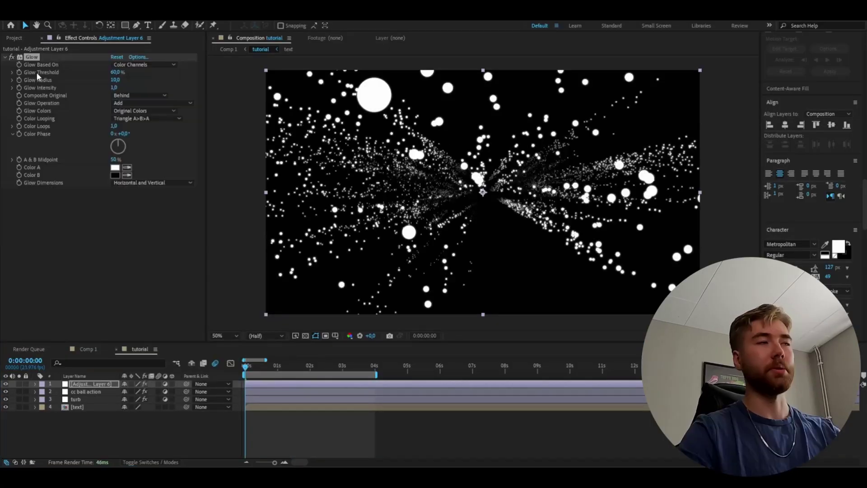
left_click(116, 72)
type("0")
key("Tab")
key("Tab")
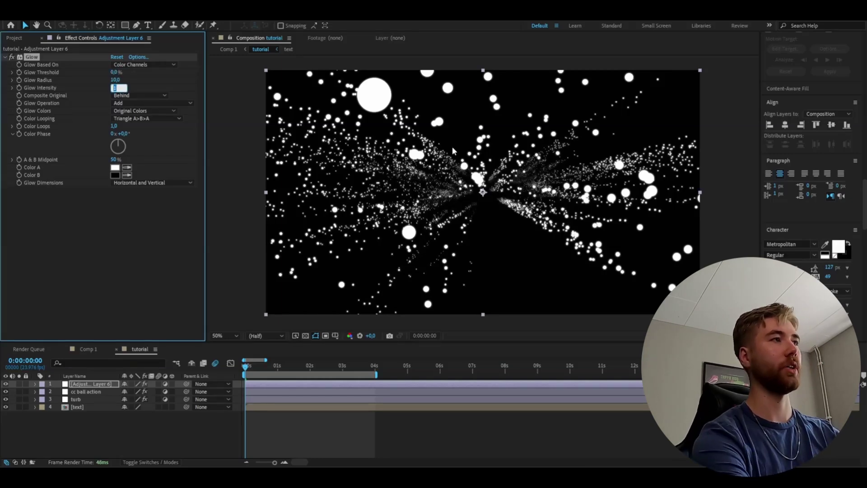
type("0,7")
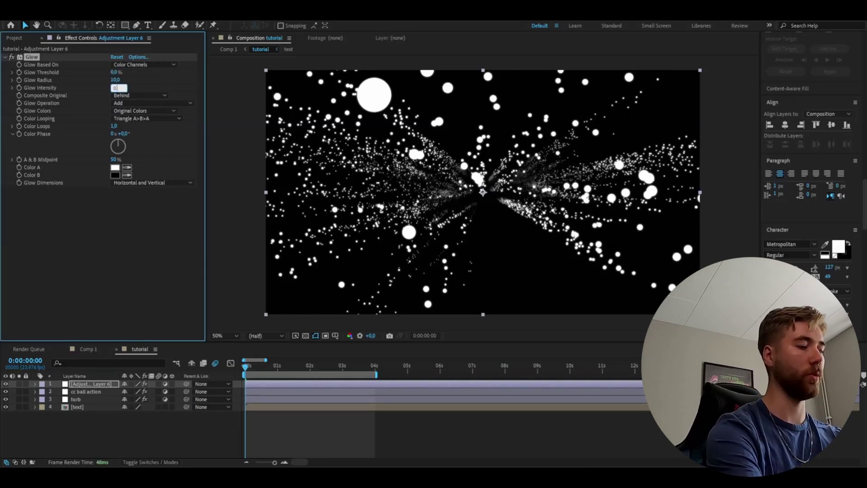
key("Return")
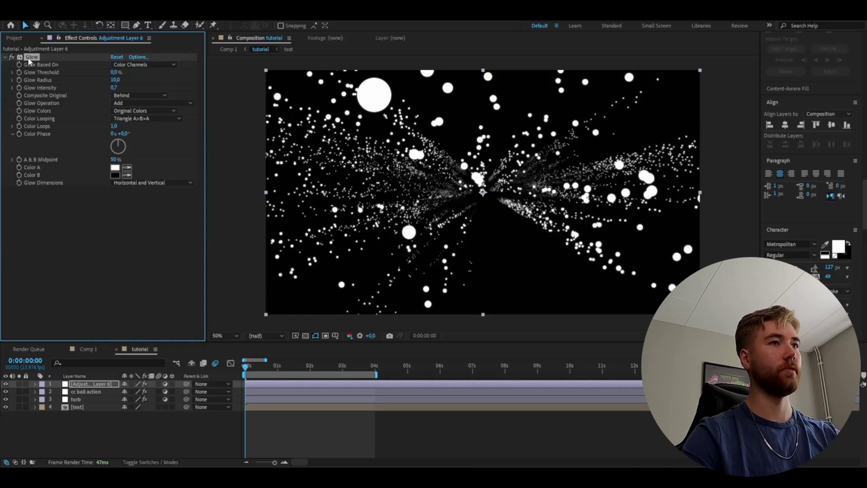
Step: Duplicate the glow as Glow 2 with Threshold 60, Radius 250 and Intensity 0,6
key("ctrl+d")
left_click(114, 206)
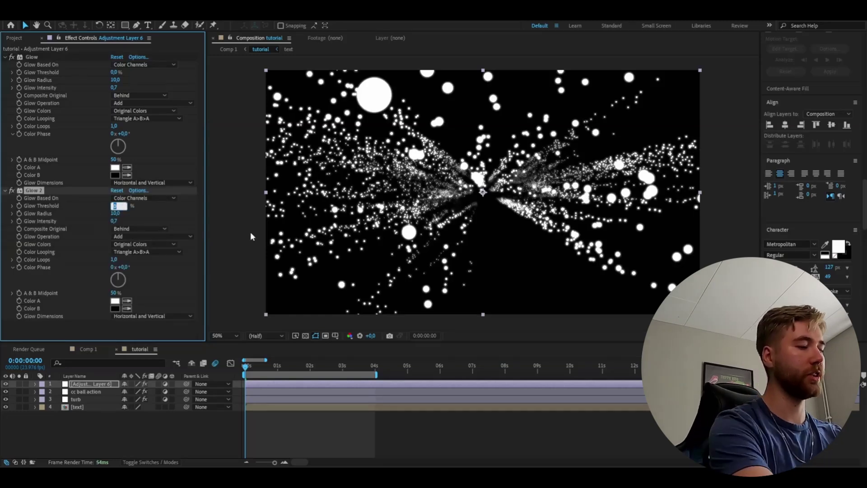
type("60")
key("Return")
left_click(113, 213)
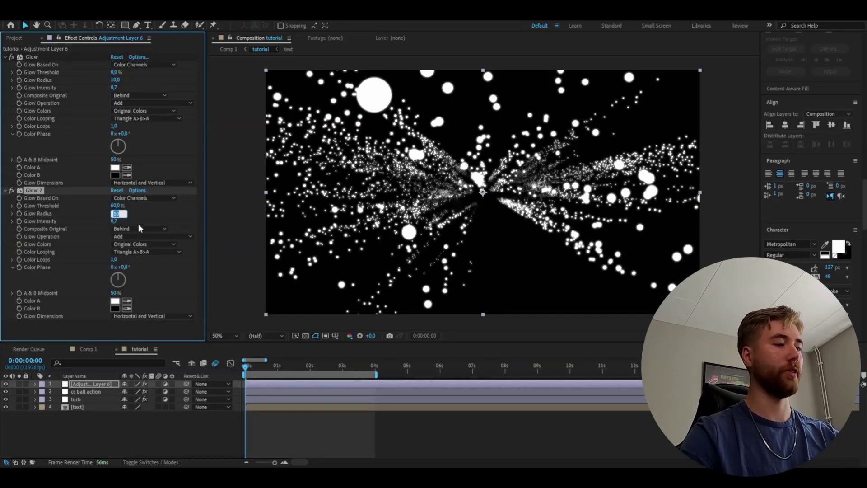
type("250")
key("Return")
left_click(115, 221)
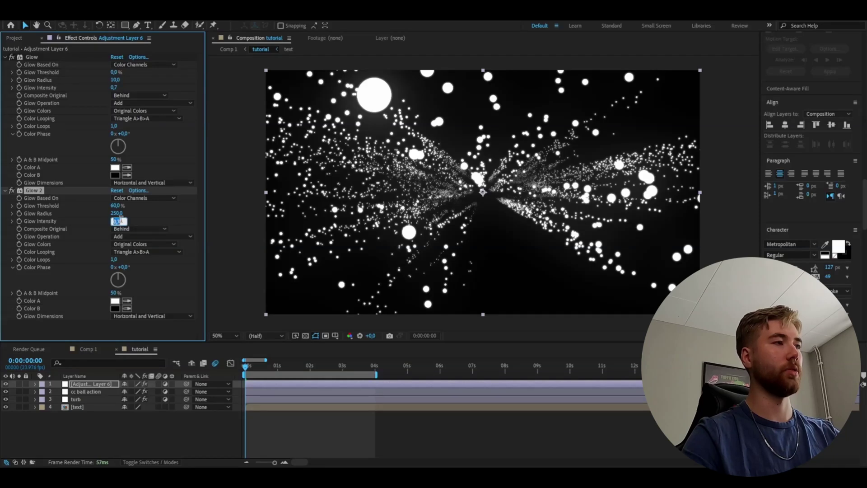
type("0,6")
key("Return")
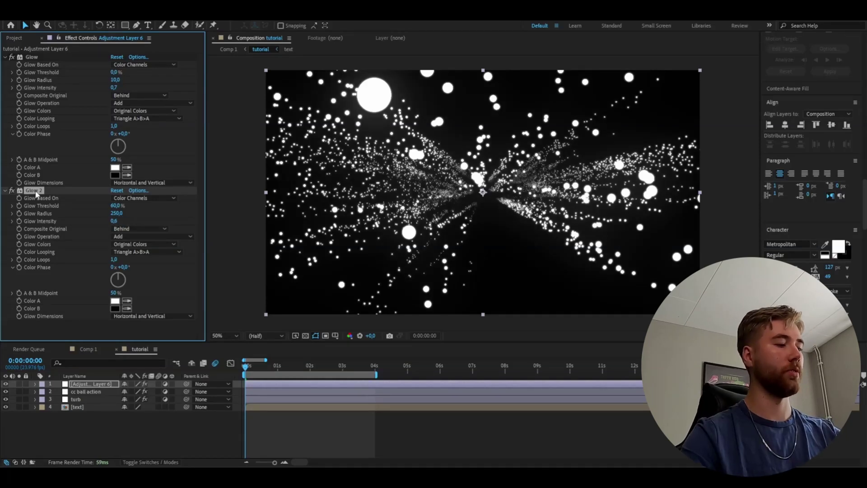
Step: Duplicate again as Glow 3 with Radius 500 and Intensity 0,5
key("ctrl+d")
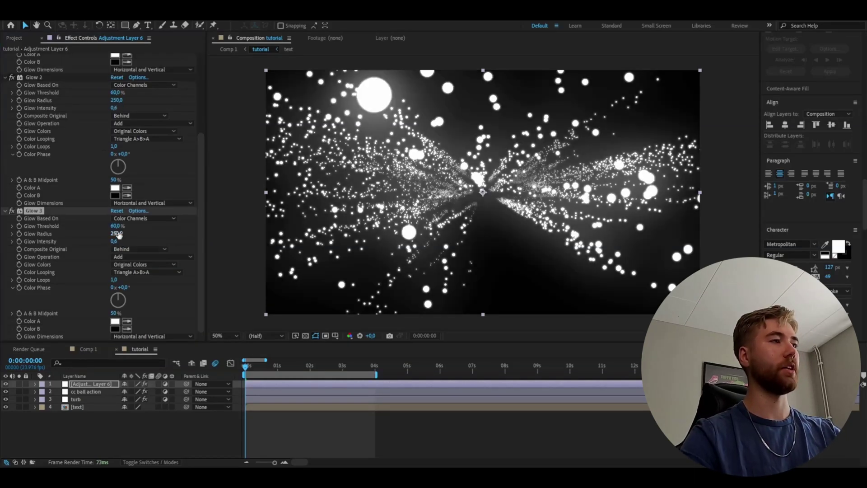
left_click(117, 233)
type("500")
key("Return")
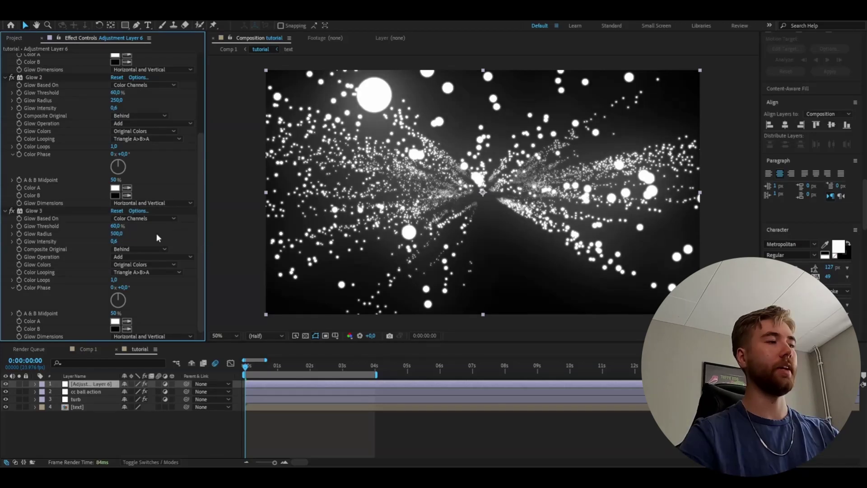
left_click(117, 241)
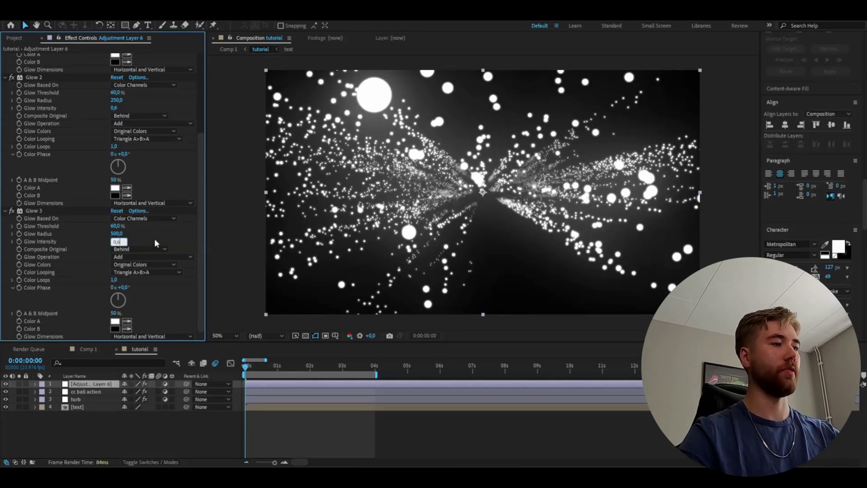
type("0,5")
key("Return")
Step: Preview the glowing animation and rename the adjustment layer 'glow'
key("space")
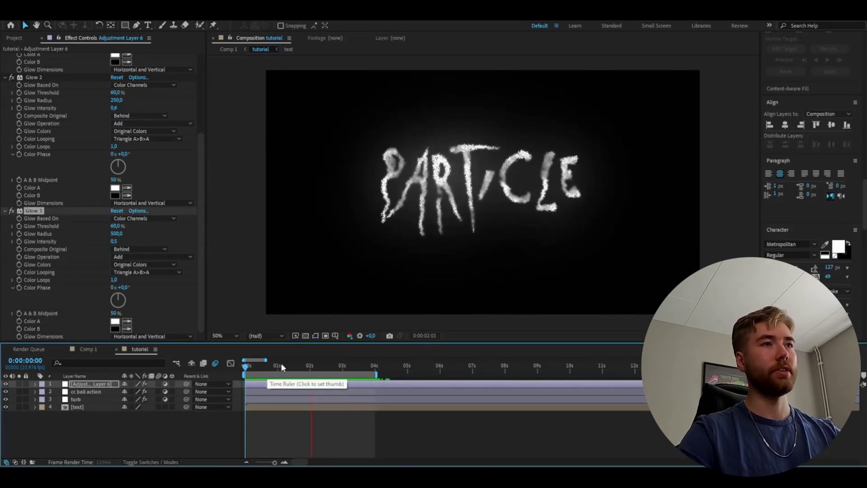
left_click(296, 366)
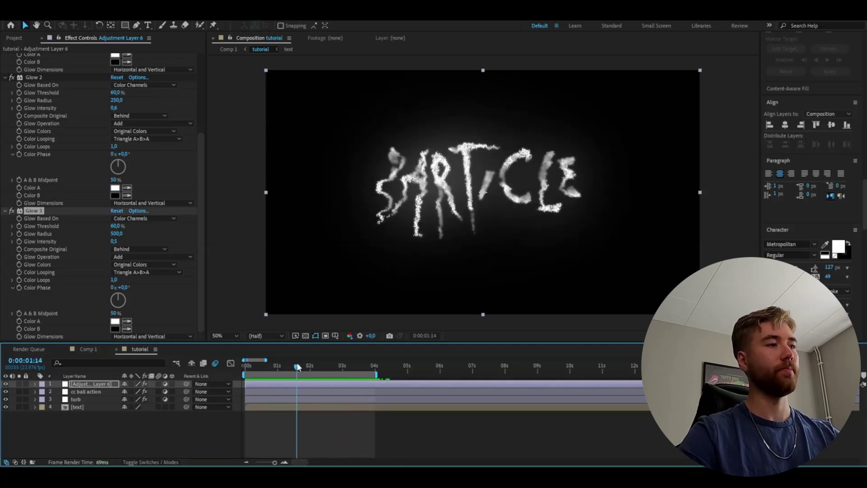
type("glow")
key("Return")
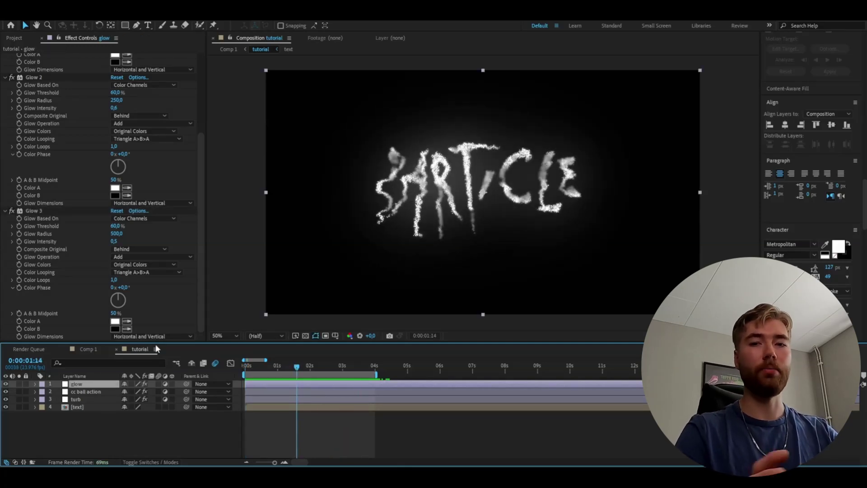
Step: Pre-compose the four particle and glow layers into a precomp named 'text'
left_click(316, 366)
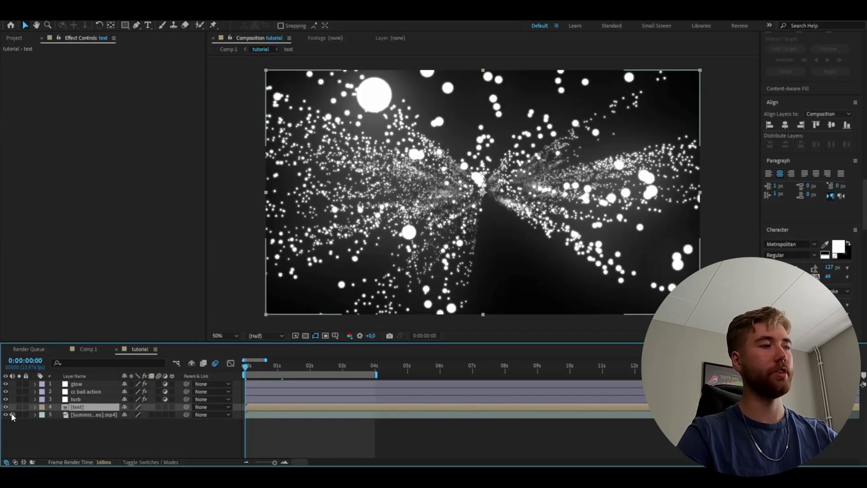
left_click(84, 383, "shift")
right_click(85, 384)
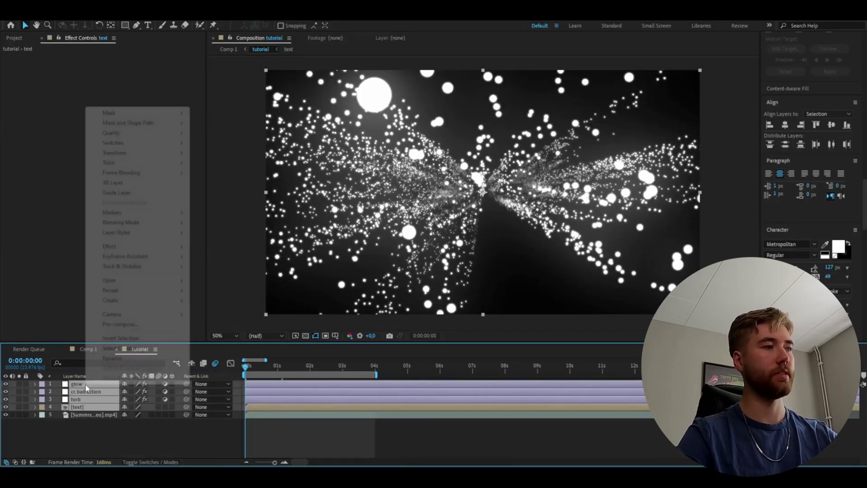
left_click(120, 324)
type("text")
key("Return")
left_click(303, 366)
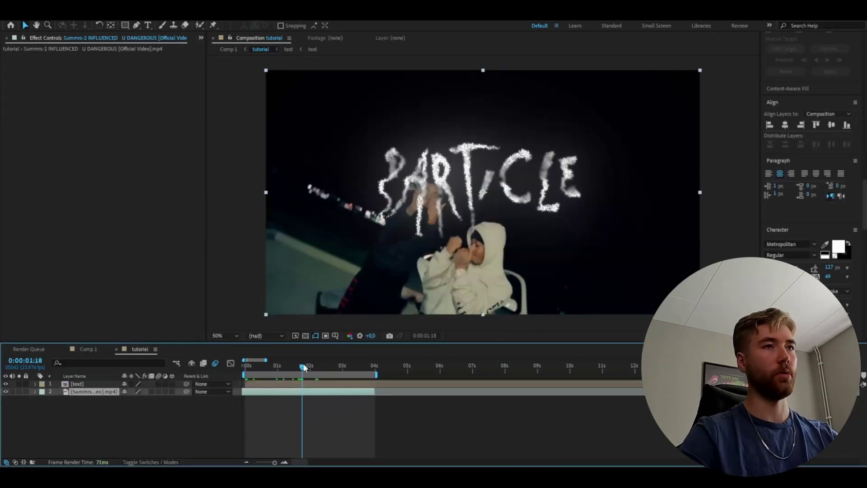
Step: Set the text layer's blend mode to Difference and preview it over the footage
left_click(86, 384)
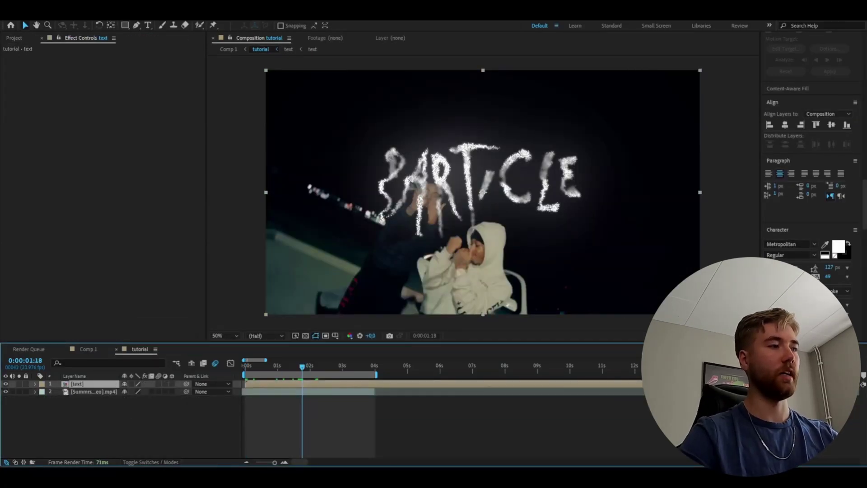
left_click(143, 462)
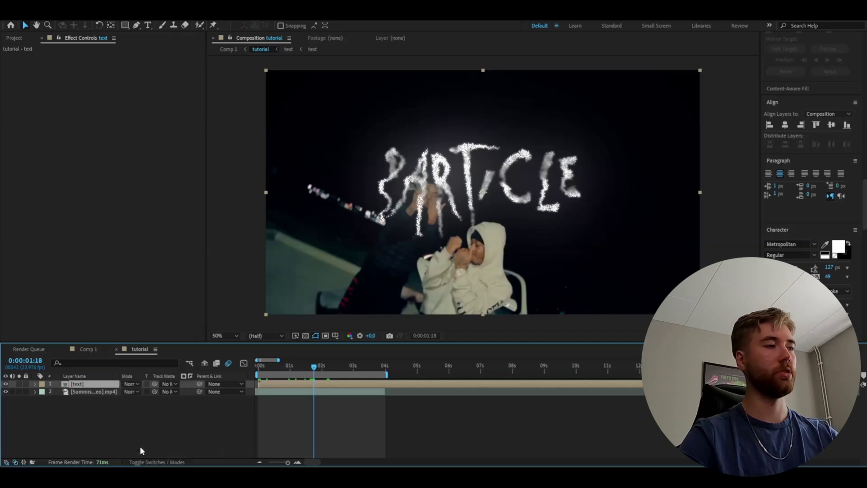
left_click(132, 384)
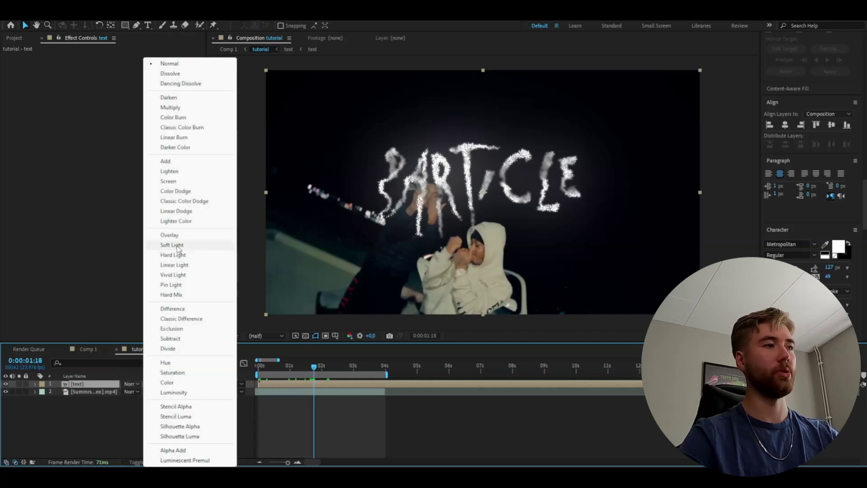
left_click(172, 309)
mouse_move(314, 366)
left_mouse_down()
mouse_move(362, 374)
mouse_move(299, 370)
left_mouse_up()
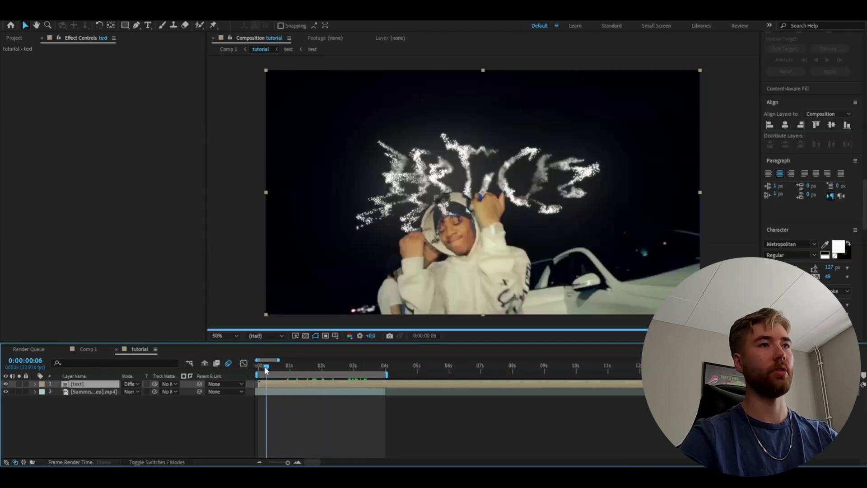
left_click_drag(265, 369, 259, 371)
key("space")
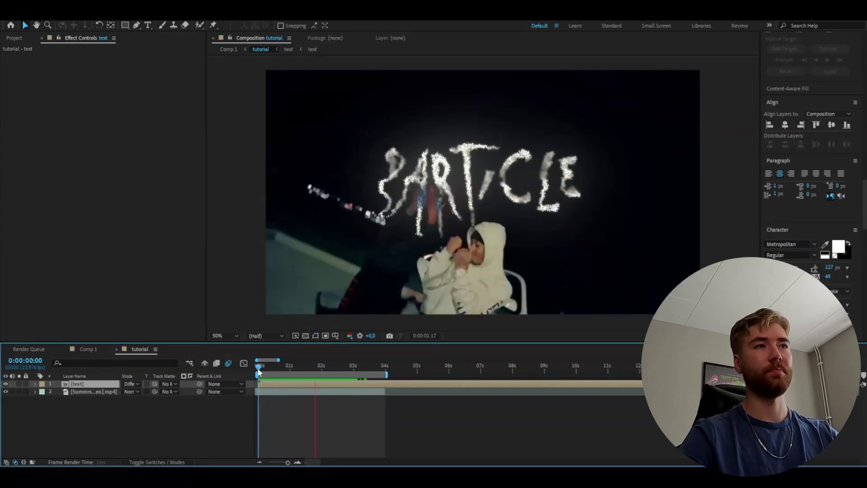
key("space")
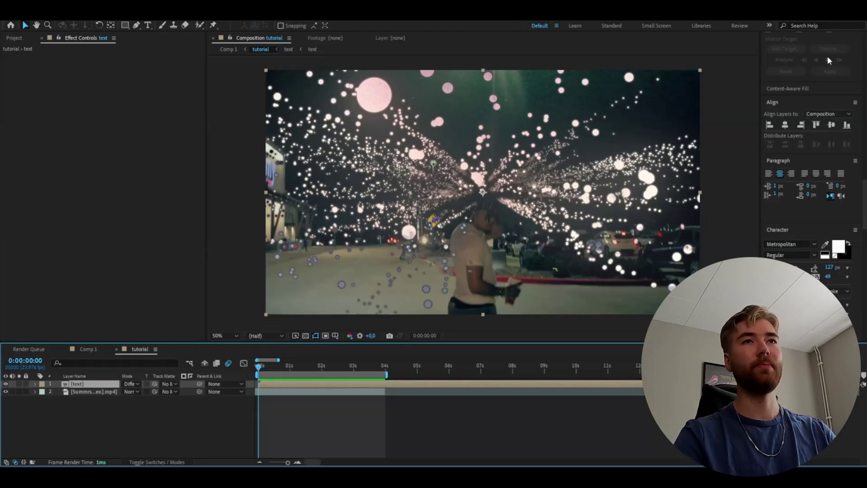
Step: Apply the Damaged TV preset from Effects & Presets and preview the glitched title
key("ctrl+5")
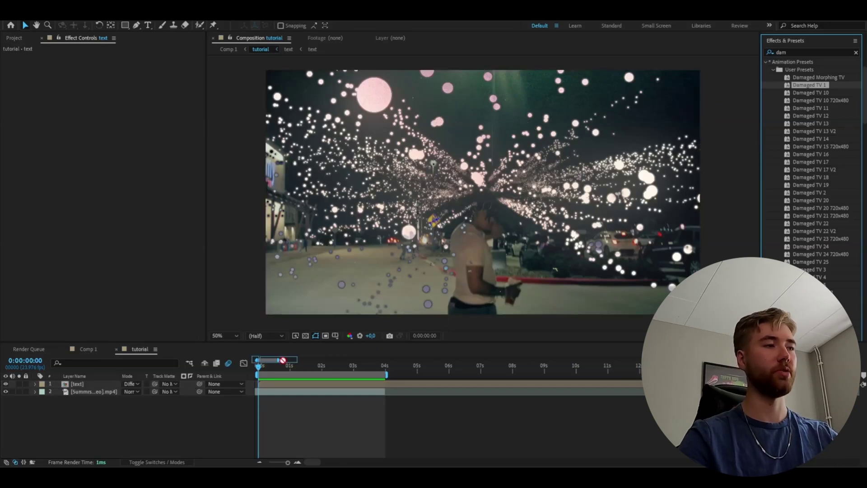
left_click(437, 238)
key("space")
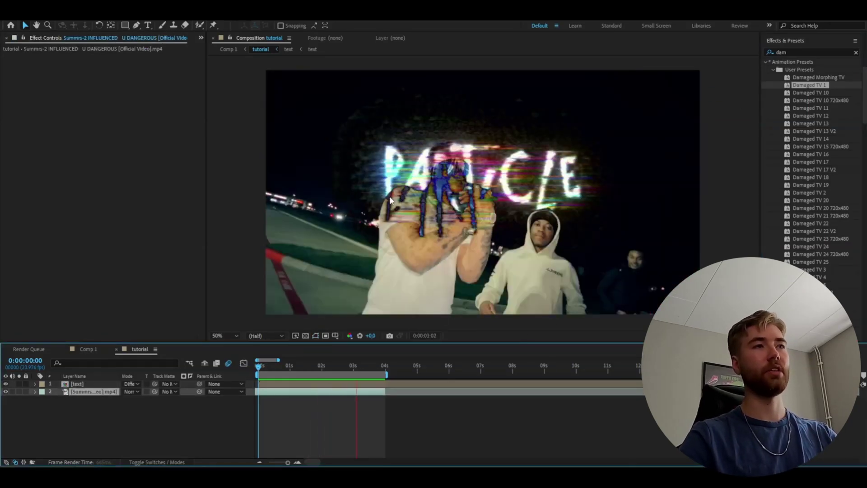